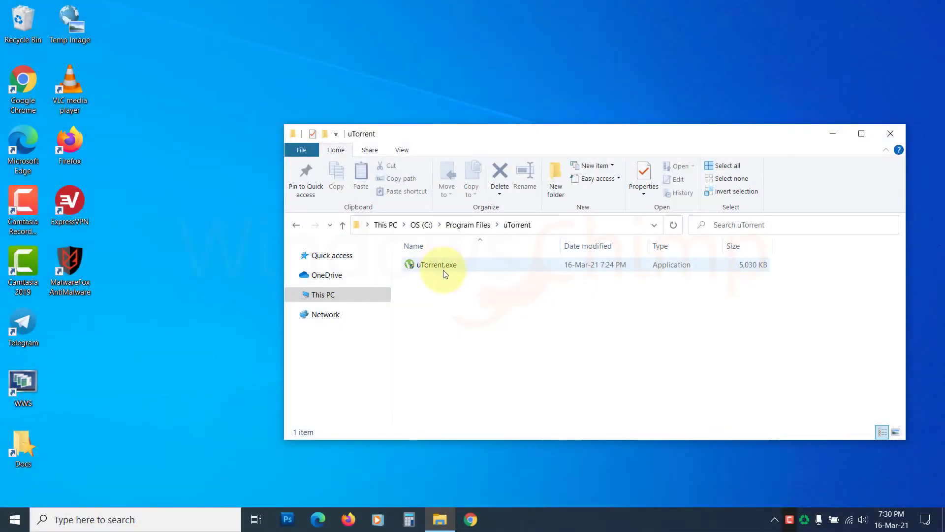
# Move uTorrent.exe from C:\Program Files\uTorrent onto the desktop
pyautogui.moveTo(443, 270); pyautogui.dragTo(144, 353)
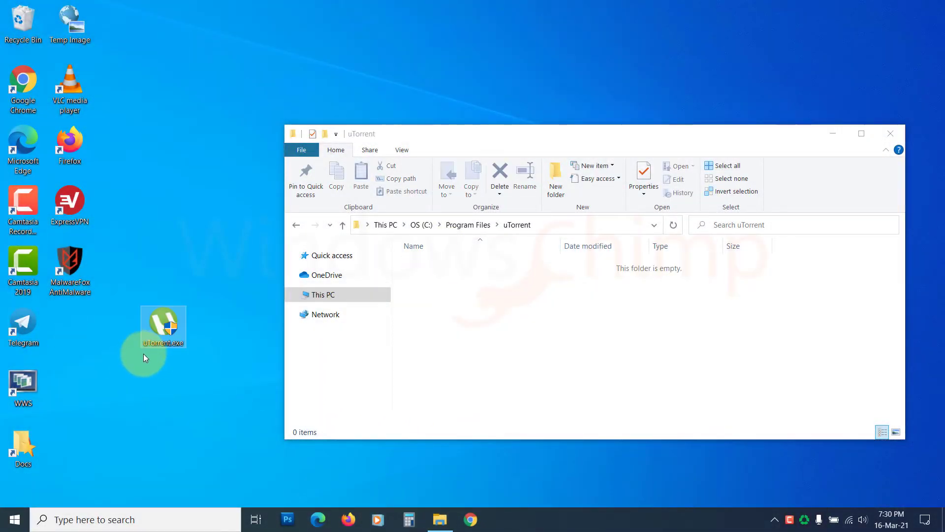
# Show MalwareFox's quarantined samples and bring up Restore File / Delete File for Sample_878
pyautogui.click(182, 400)
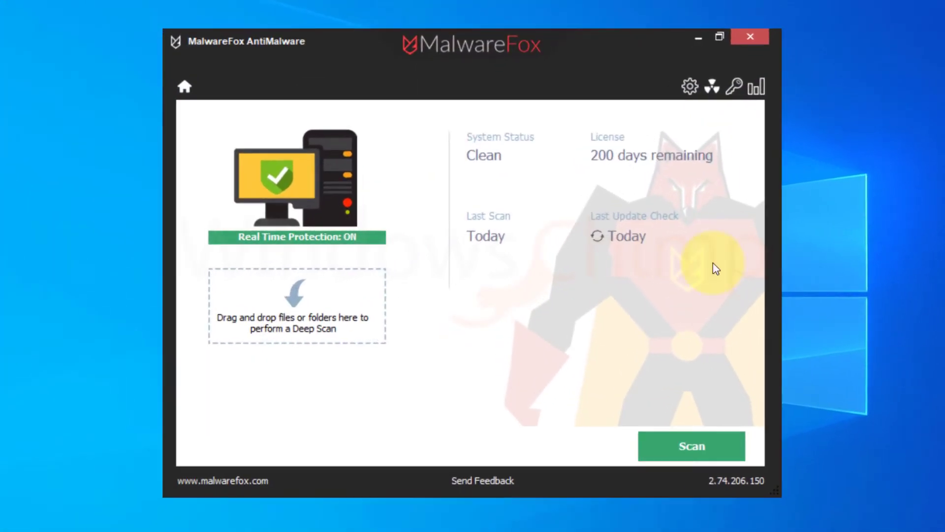
pyautogui.click(721, 82)
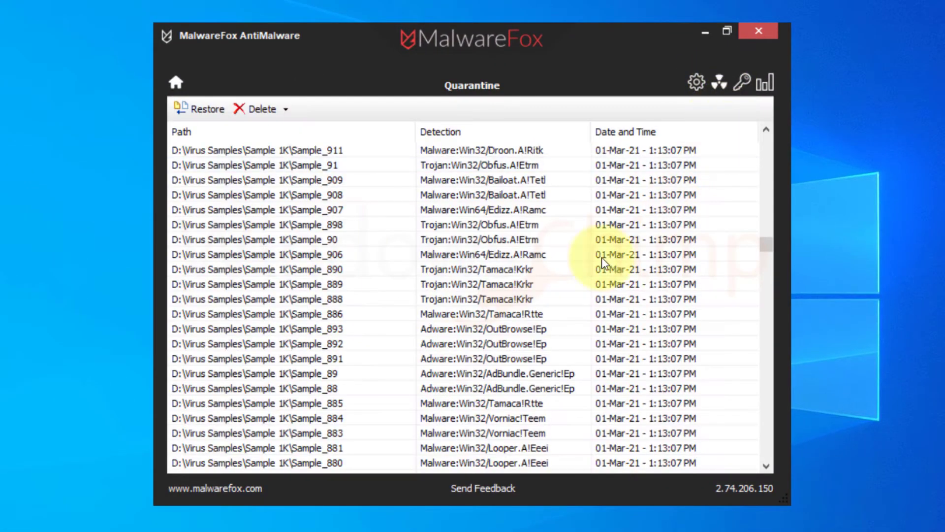
pyautogui.scroll(-6, 253, 358)
pyautogui.scroll(1, 298, 376)
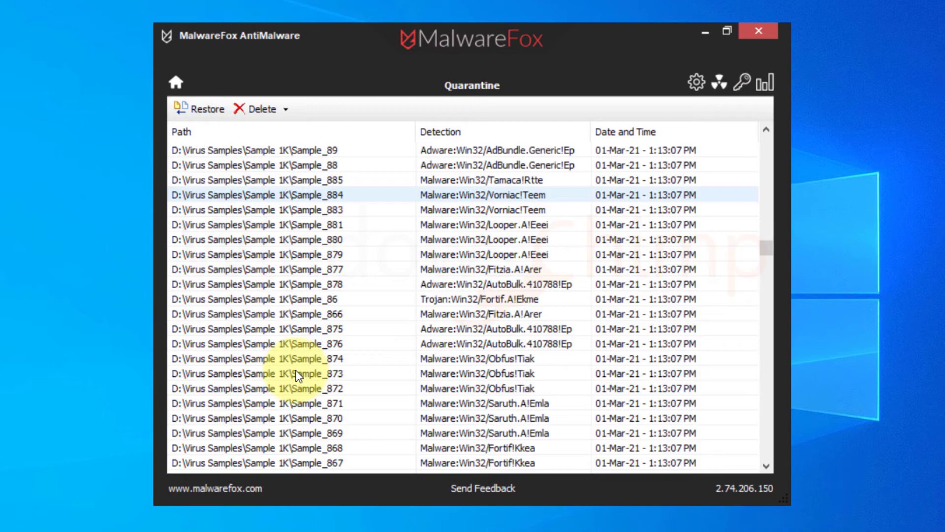
pyautogui.rightClick(311, 284)
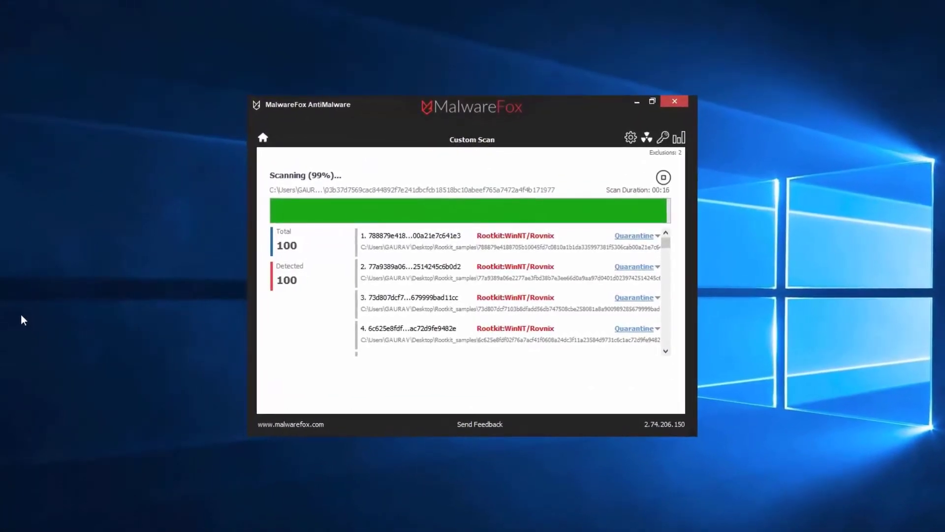
# Review the 100 Rootkit:WinNT/Rovnix detections and start cleaning them
pyautogui.scroll(-5, 674, 330)
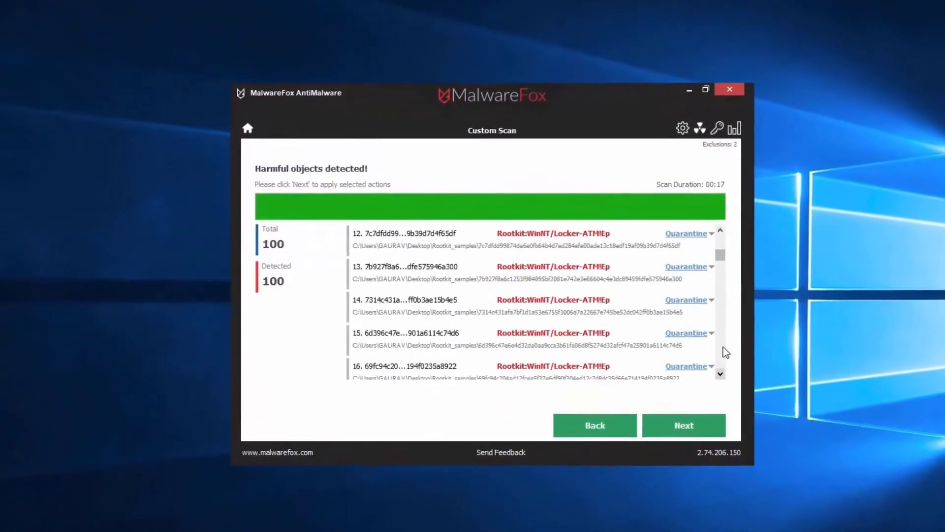
pyautogui.press('Return')
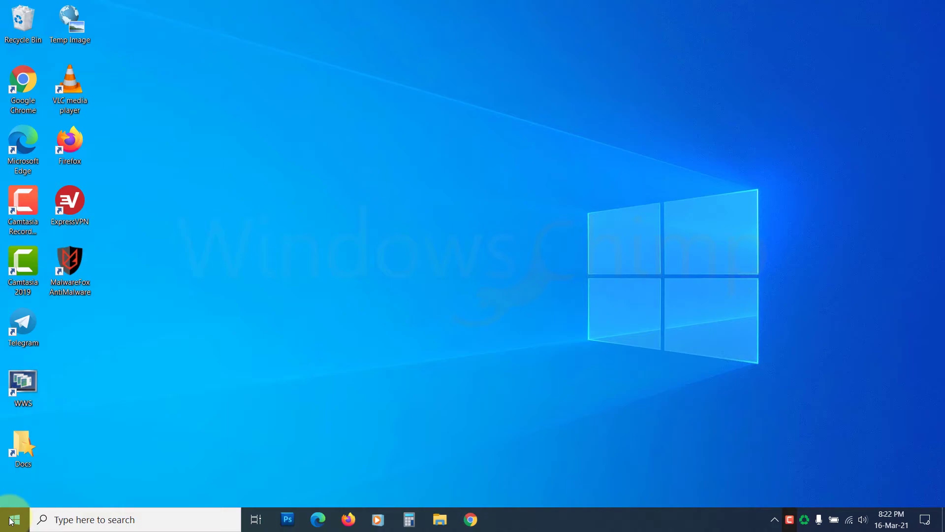
# In Settings, Family & other users, change the other local account from Standard User to Administrator
pyautogui.click(10, 521)
pyautogui.click(22, 463)
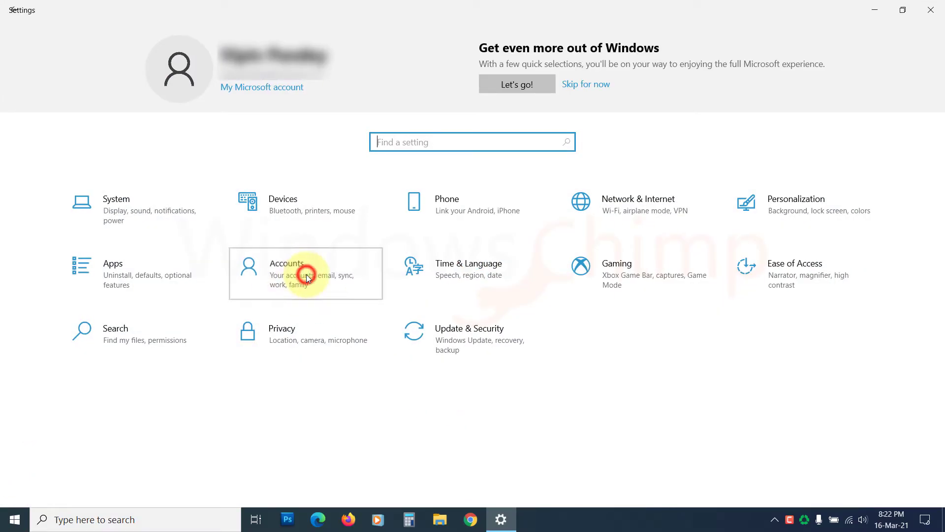
pyautogui.click(306, 276)
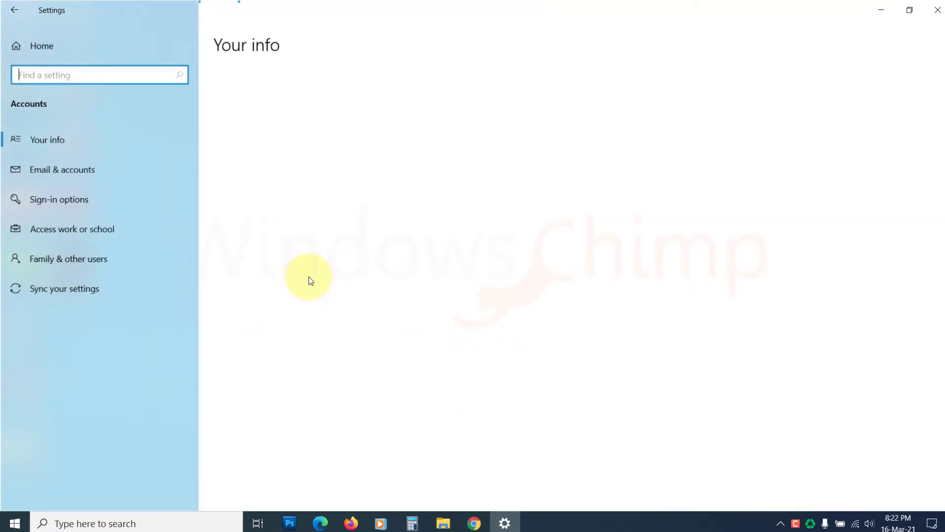
pyautogui.click(49, 288)
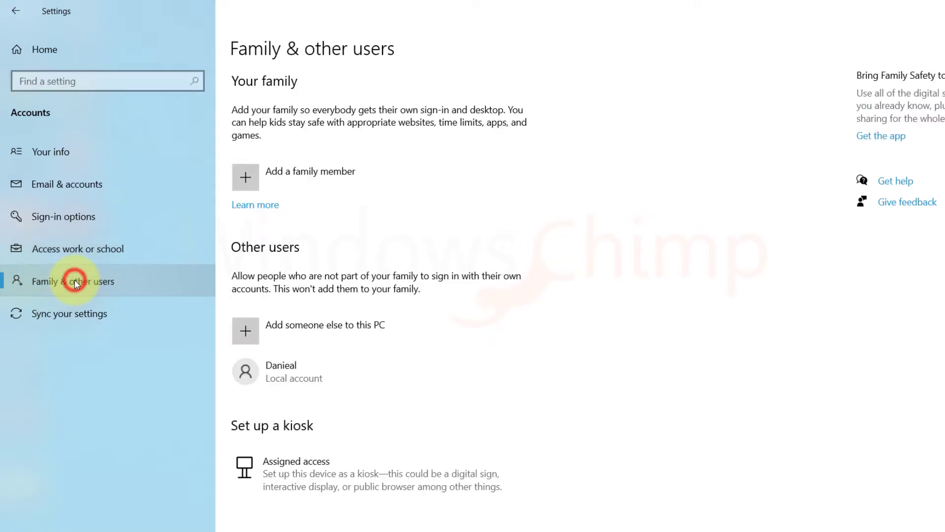
pyautogui.click(309, 371)
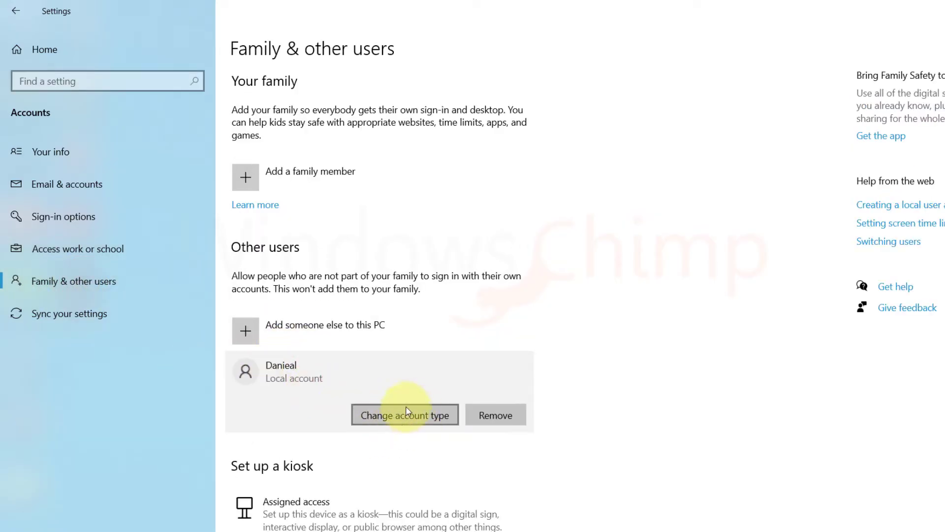
pyautogui.click(412, 416)
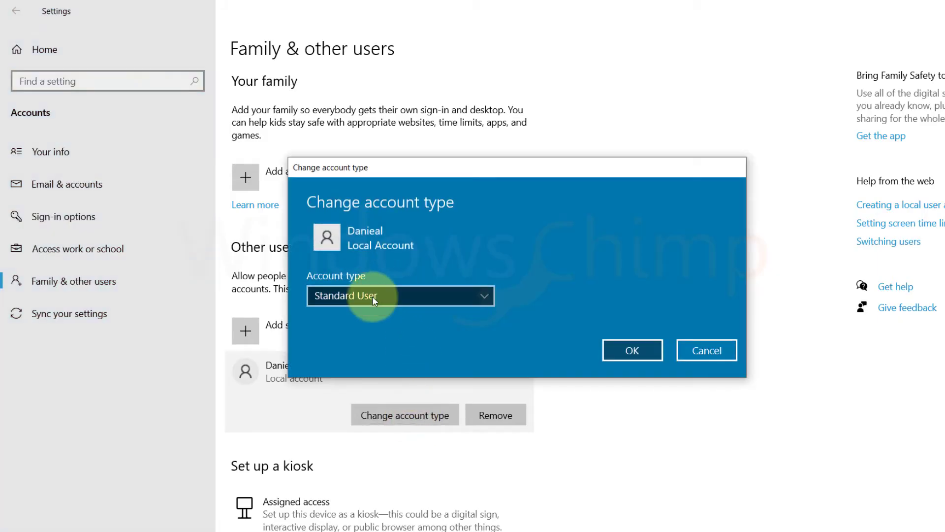
pyautogui.click(397, 298)
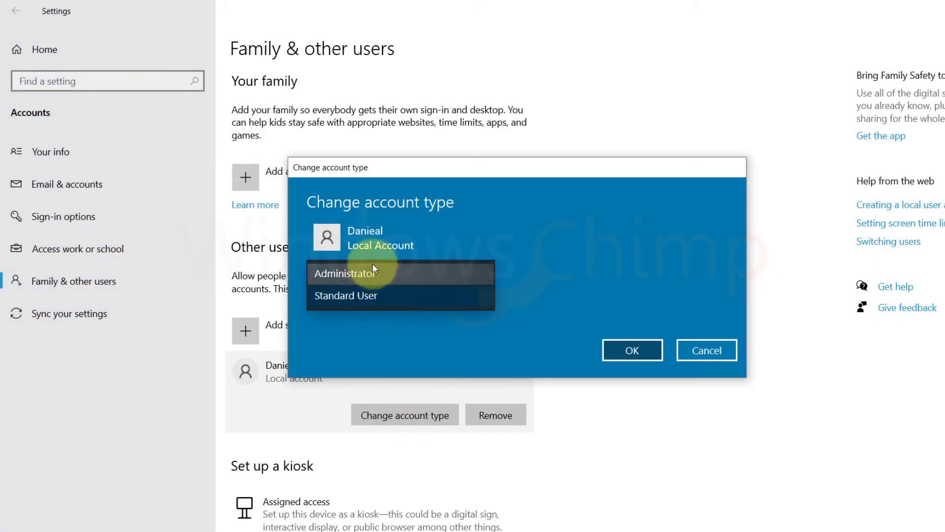
pyautogui.click(386, 271)
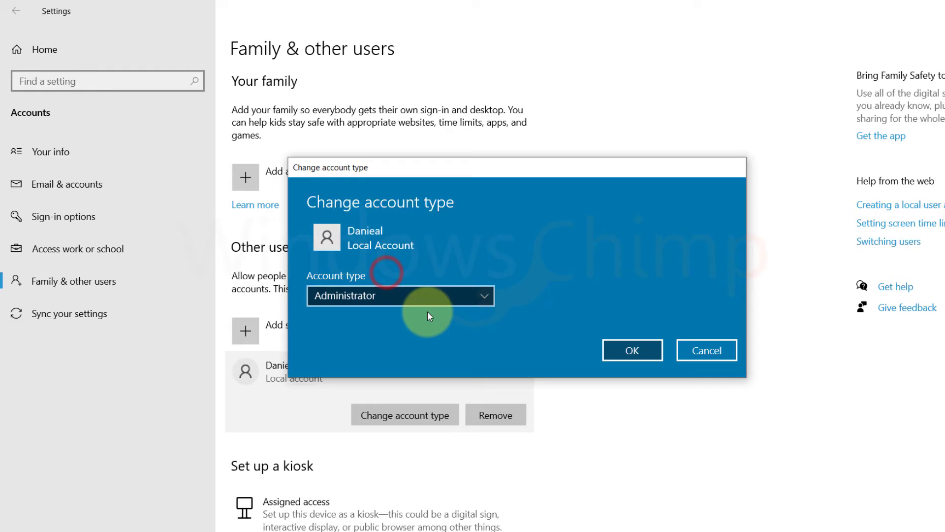
pyautogui.click(628, 351)
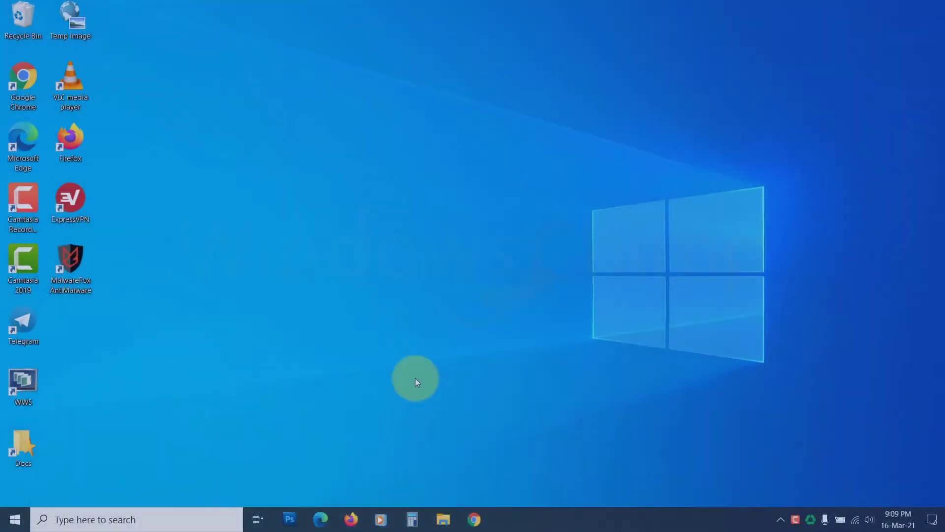
# Launch Command Prompt as administrator and approve the elevation prompt
pyautogui.click(209, 518)
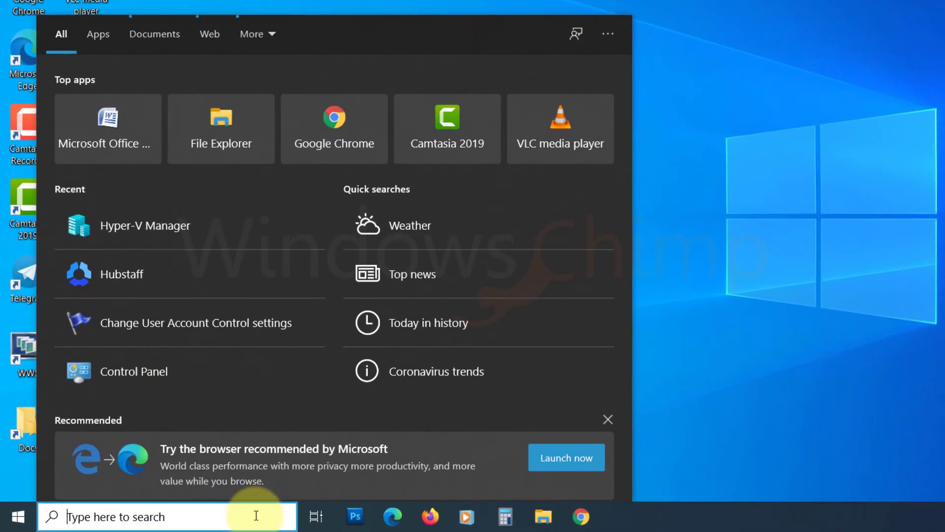
pyautogui.write('command prompt')
pyautogui.rightClick(202, 99)
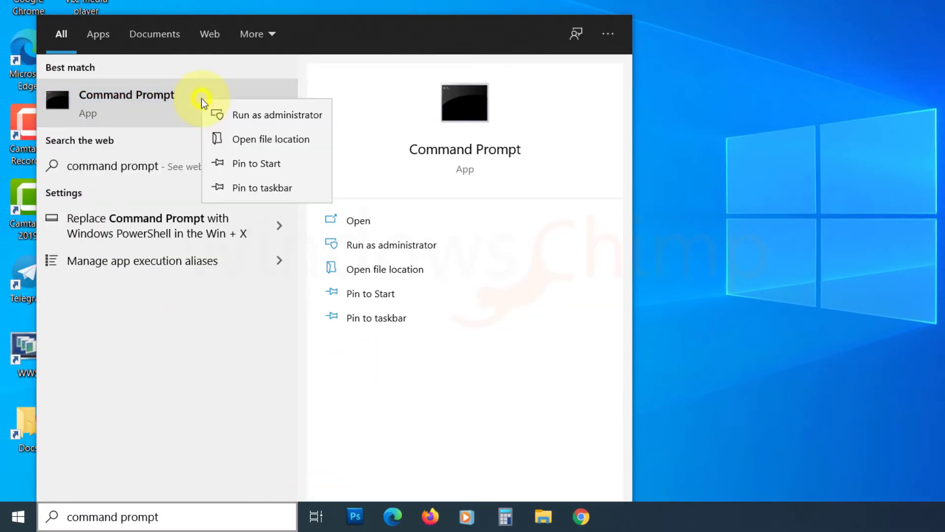
pyautogui.click(237, 115)
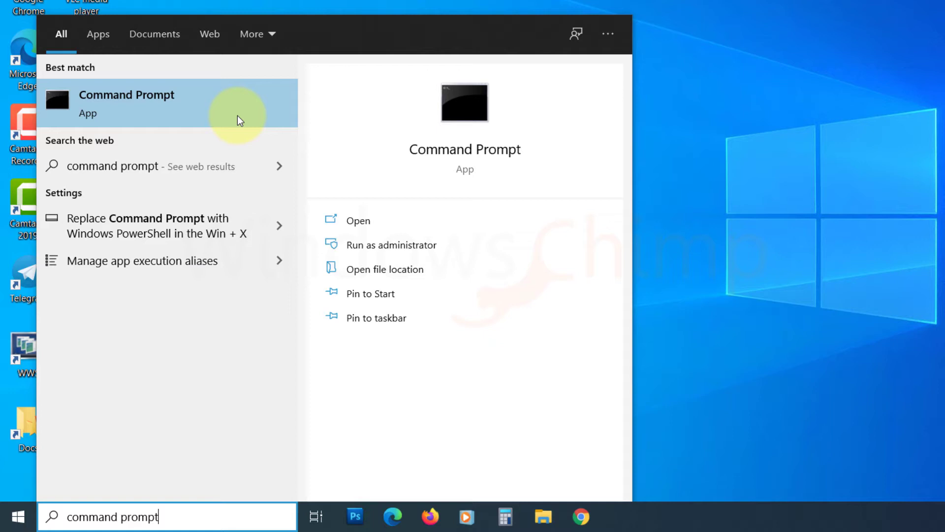
pyautogui.click(715, 195)
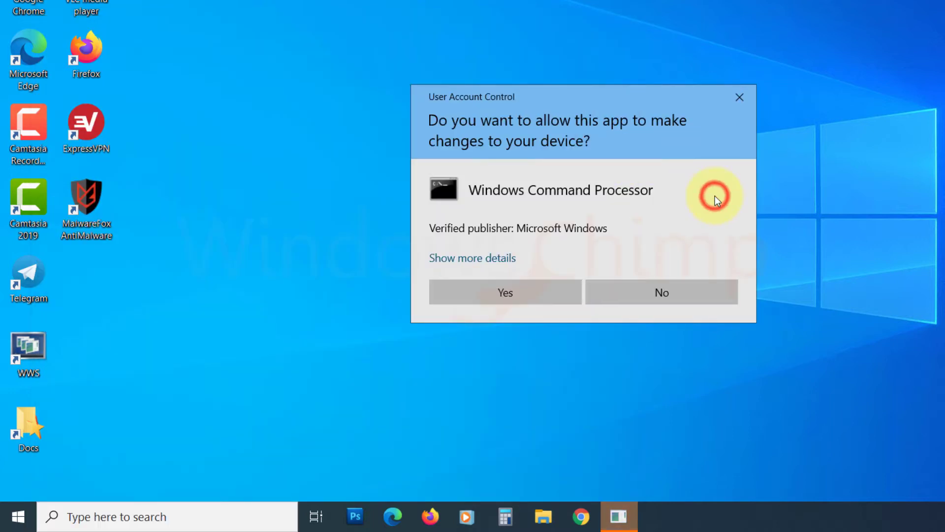
pyautogui.click(528, 292)
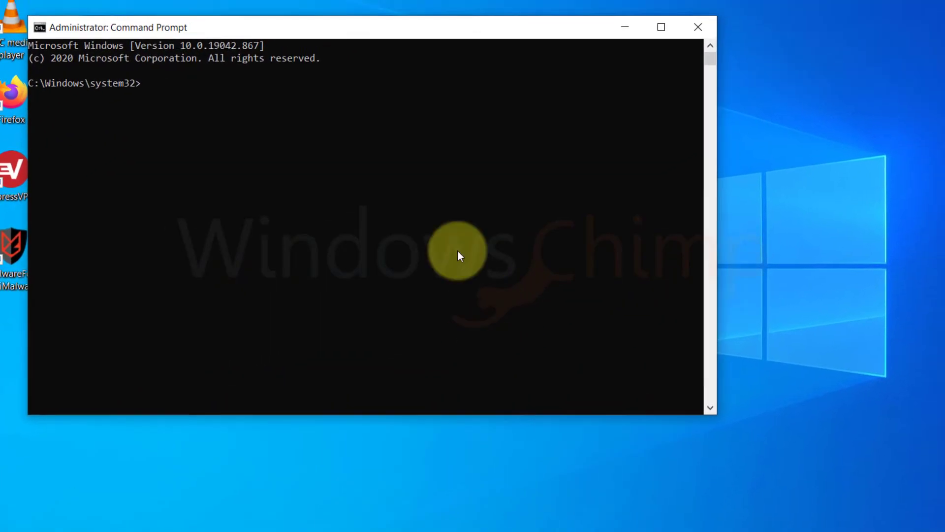
# Run 'net user administrator /active:yes' to enable the built-in Administrator account
pyautogui.moveTo(408, 25); pyautogui.dragTo(528, 97)
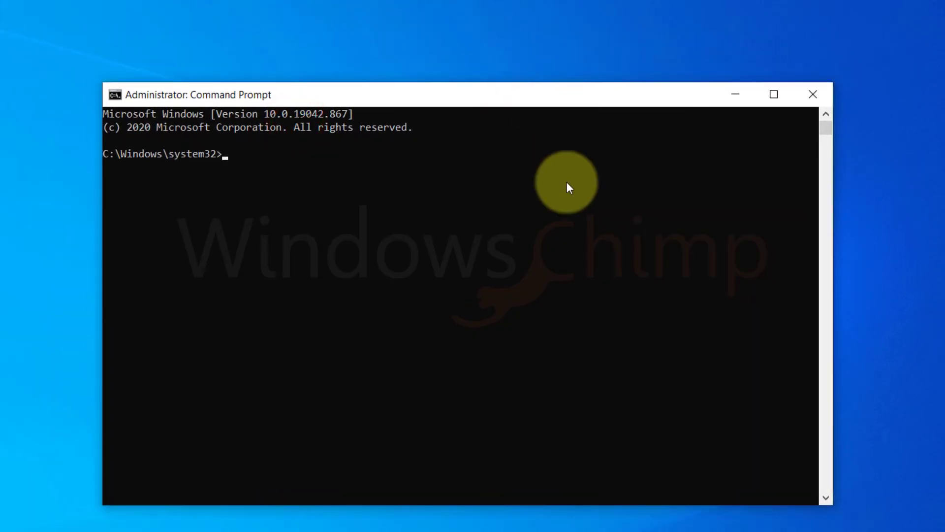
pyautogui.hotkey('ctrl', 'v')
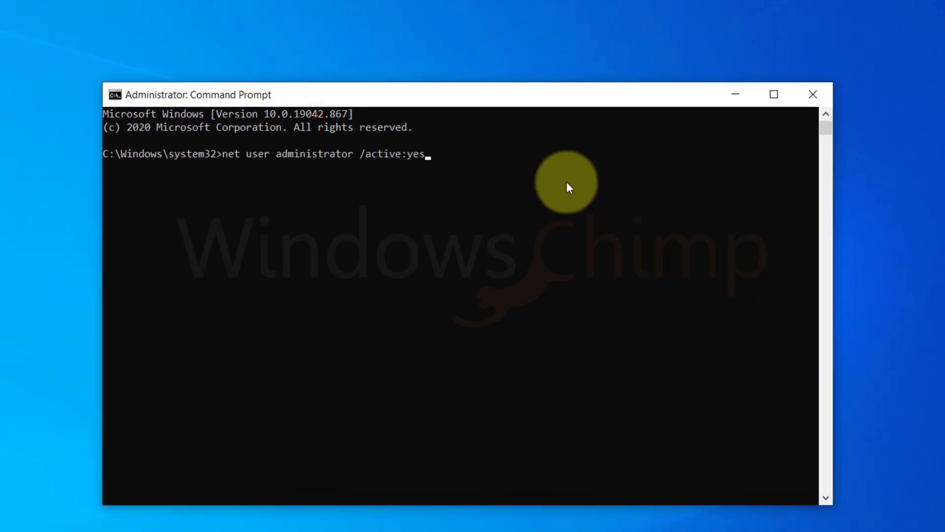
pyautogui.press('Return')
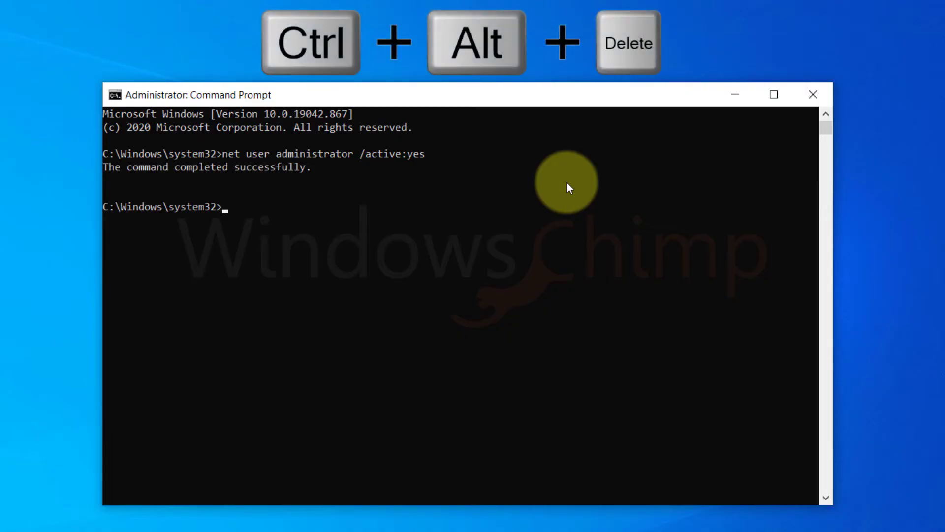
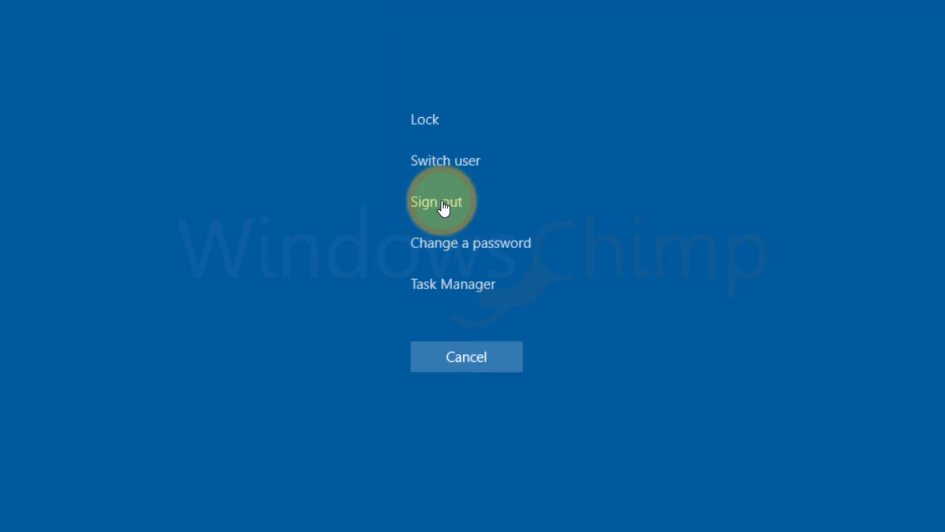
# Sign out and enter 'net user administrator /active:yes' in Command Prompt
pyautogui.click(444, 204)
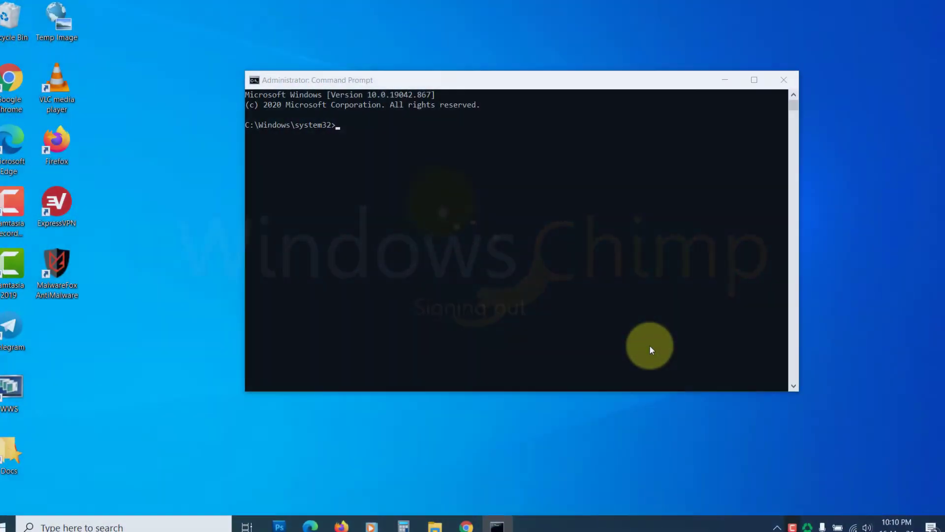
pyautogui.write('net user administrator /active:yes')
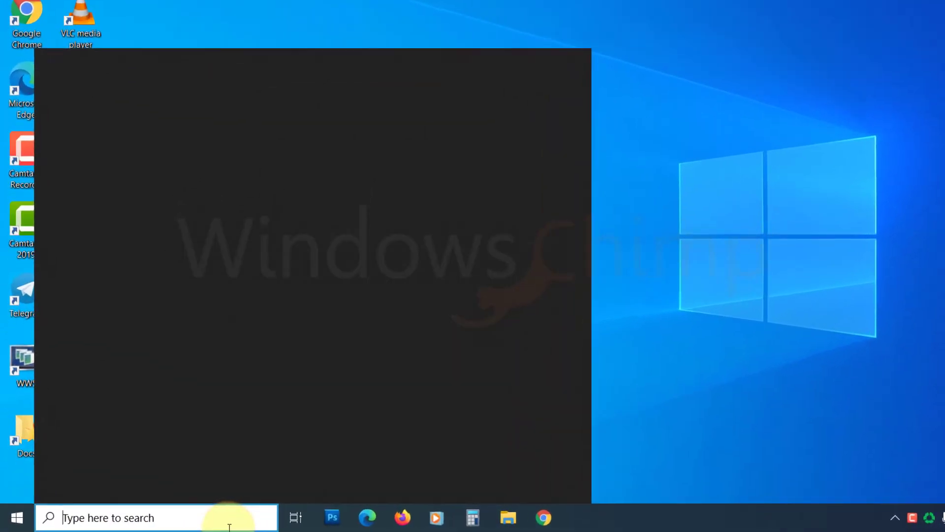
# In Windows Security's App & browser control, switch Check apps and files off and approve the UAC prompt
pyautogui.write('windows security')
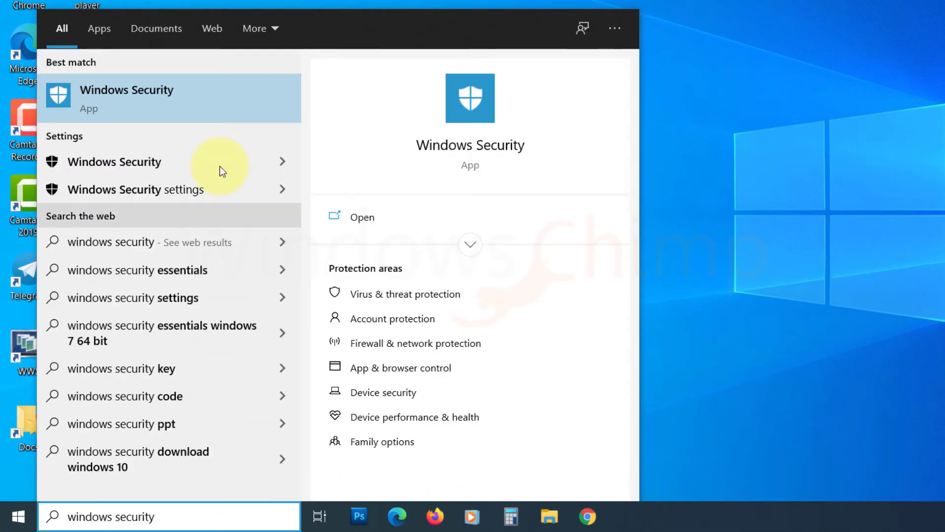
pyautogui.click(220, 113)
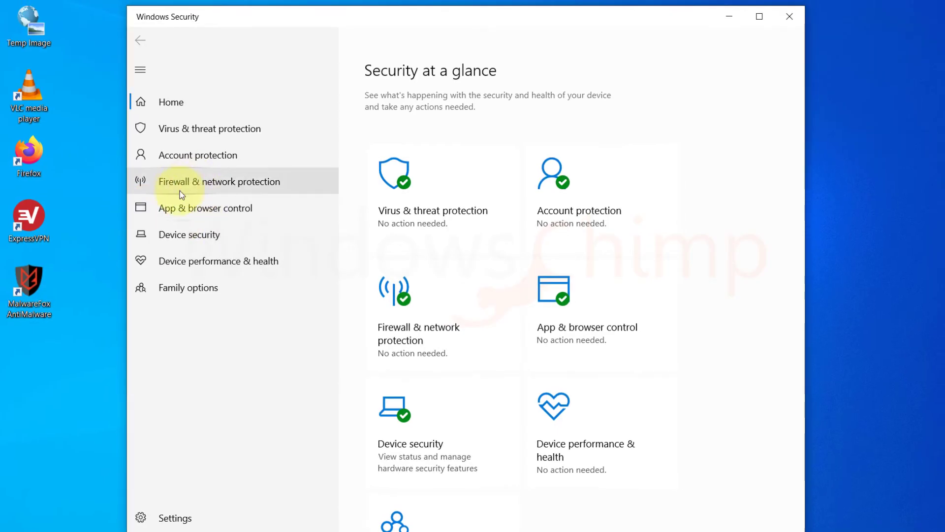
pyautogui.click(205, 209)
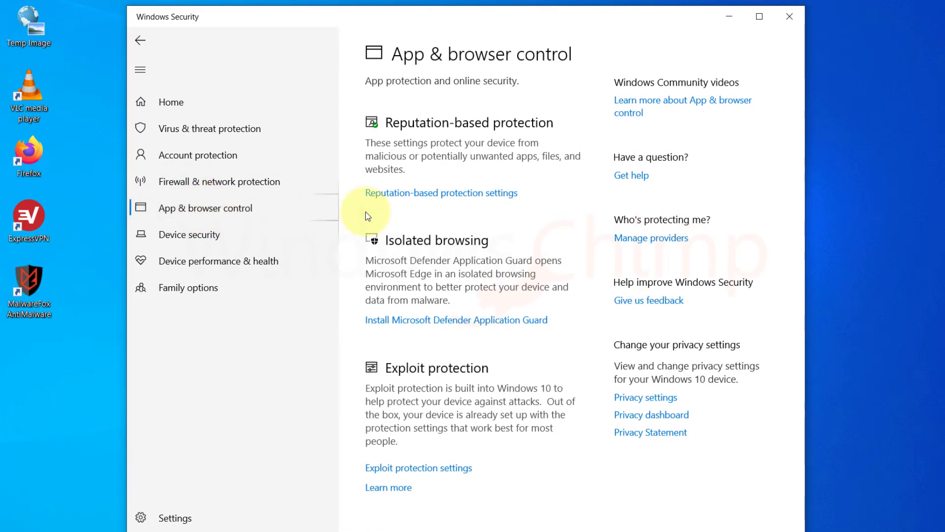
pyautogui.click(466, 198)
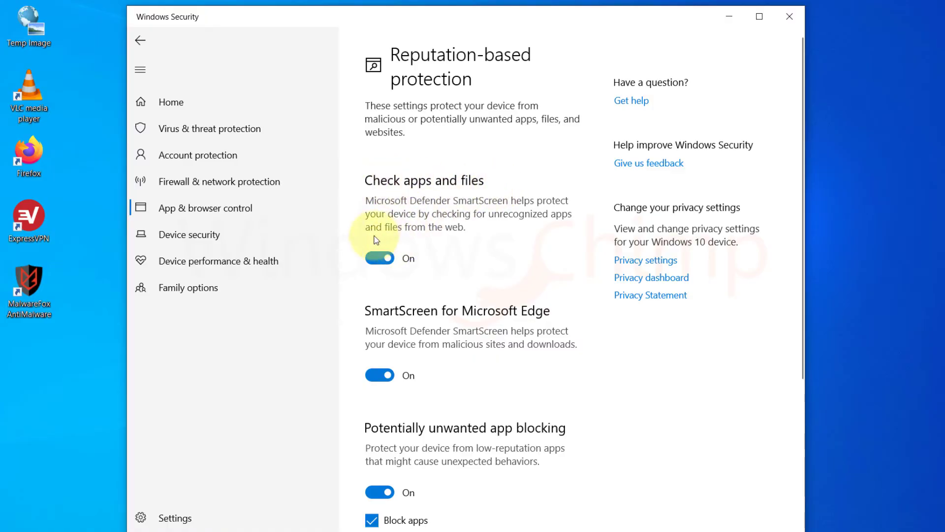
pyautogui.click(378, 258)
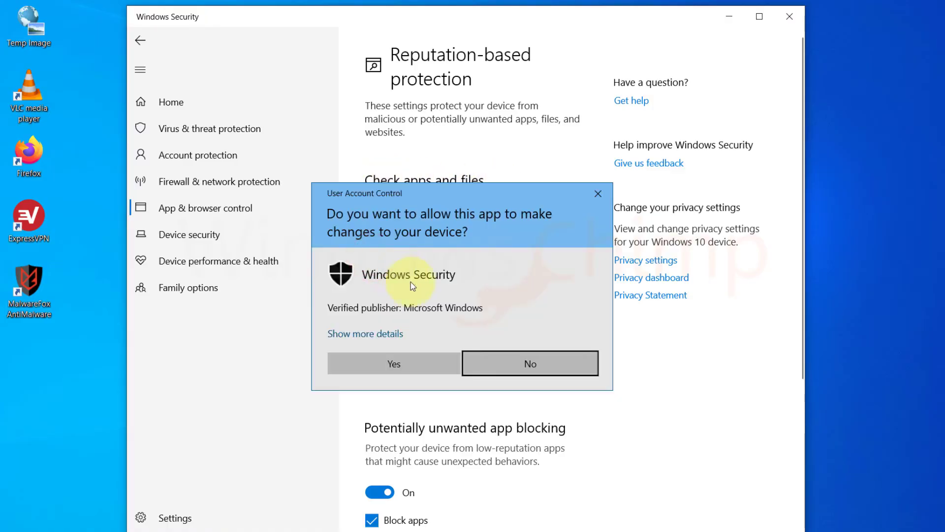
pyautogui.click(392, 364)
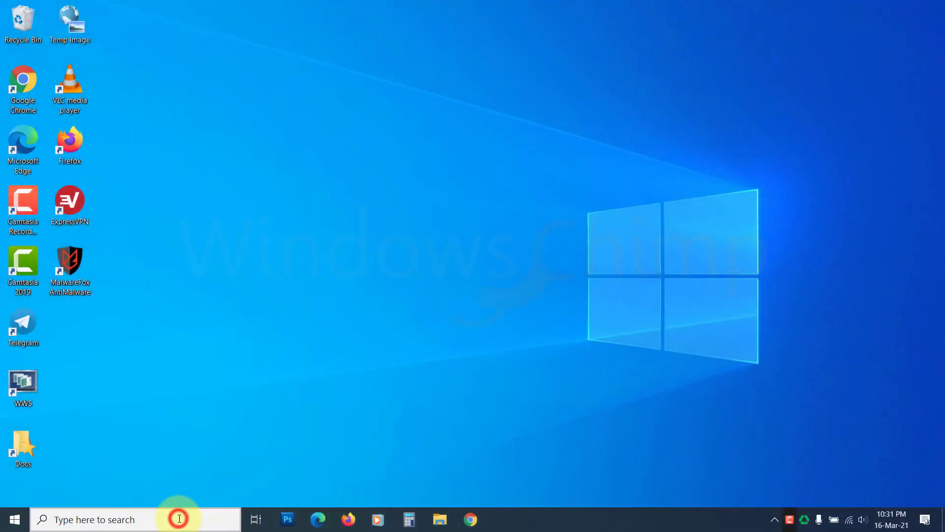
# Launch Registry Editor from search with administrator rights and enlarge its window
pyautogui.click(179, 518)
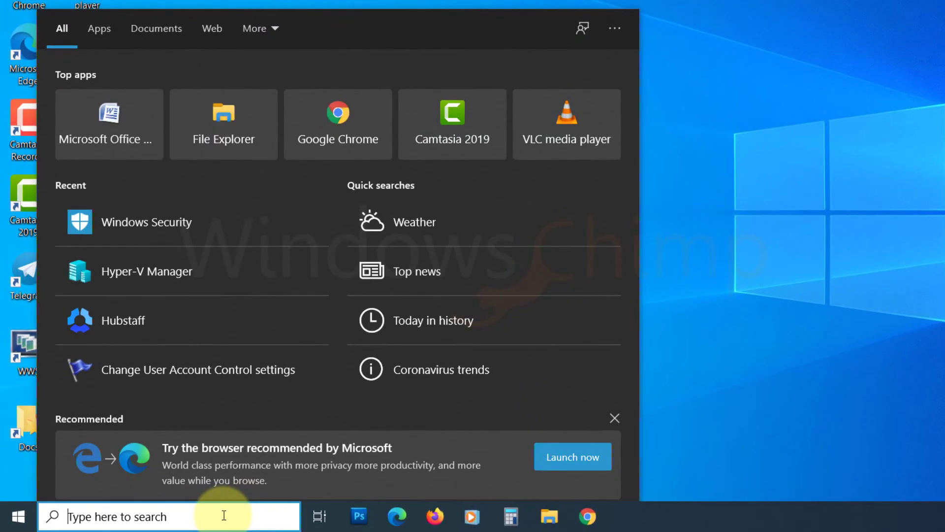
pyautogui.write('regedit')
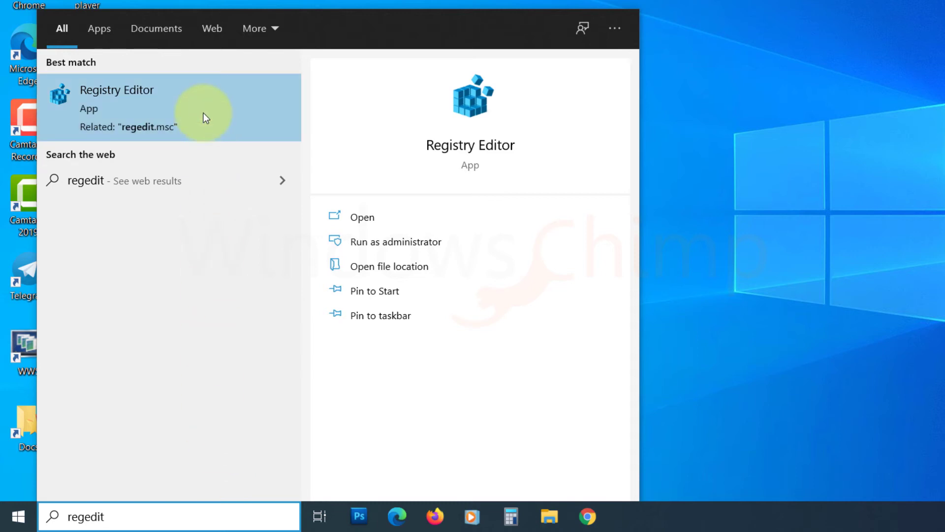
pyautogui.click(202, 113)
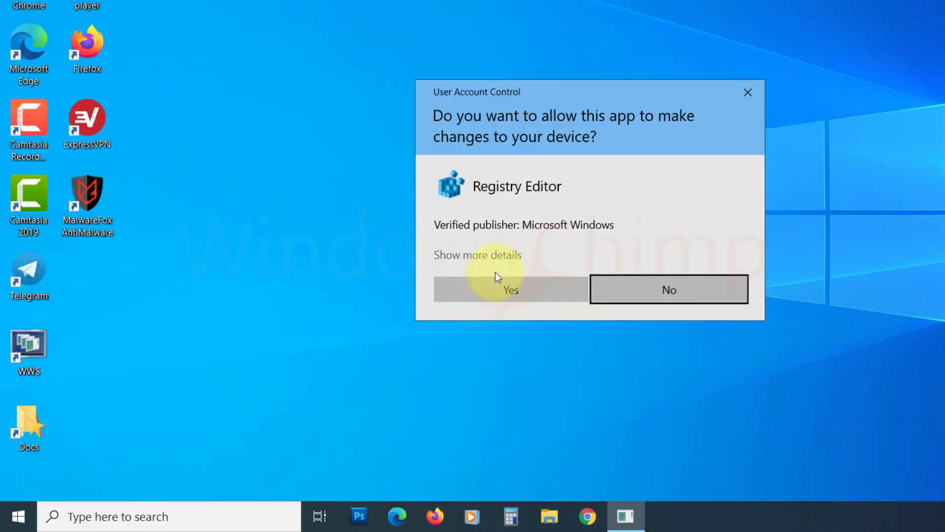
pyautogui.click(510, 298)
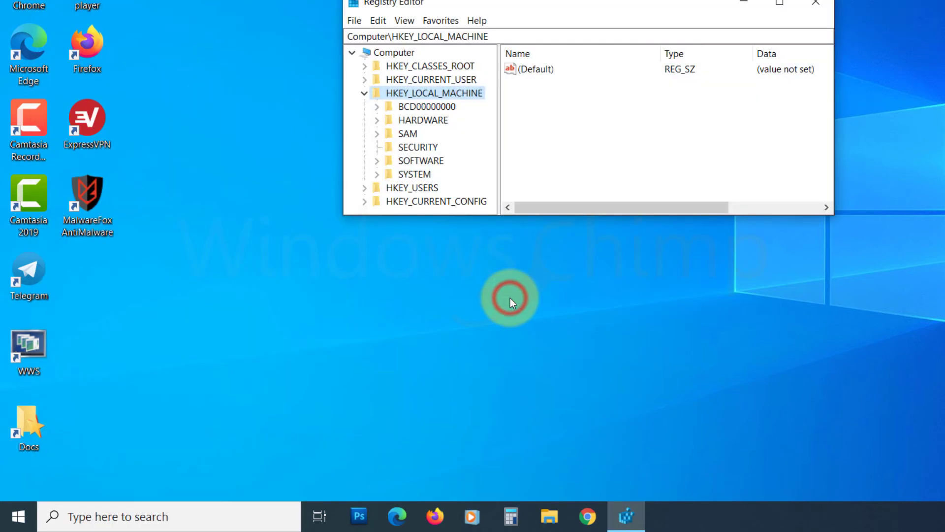
pyautogui.moveTo(801, 227); pyautogui.dragTo(944, 374)
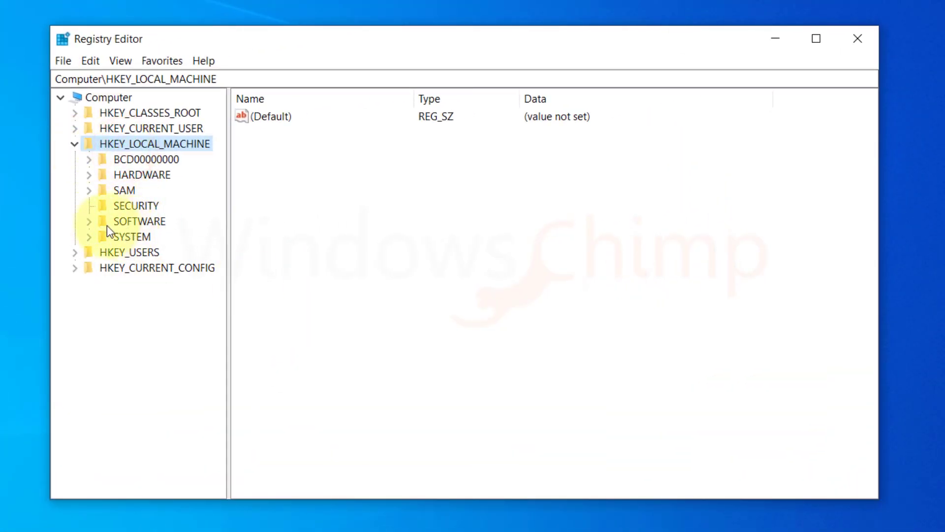
# Navigate to HKLM\SOFTWARE\Microsoft\Windows\CurrentVersion\Policies\System to show its values
pyautogui.click(90, 223)
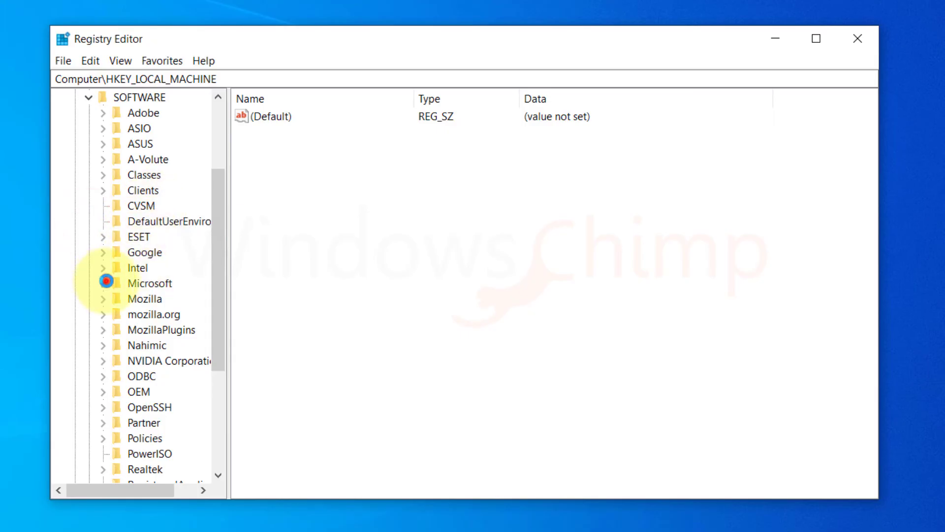
pyautogui.click(106, 281)
pyautogui.scroll(-20, 178, 361)
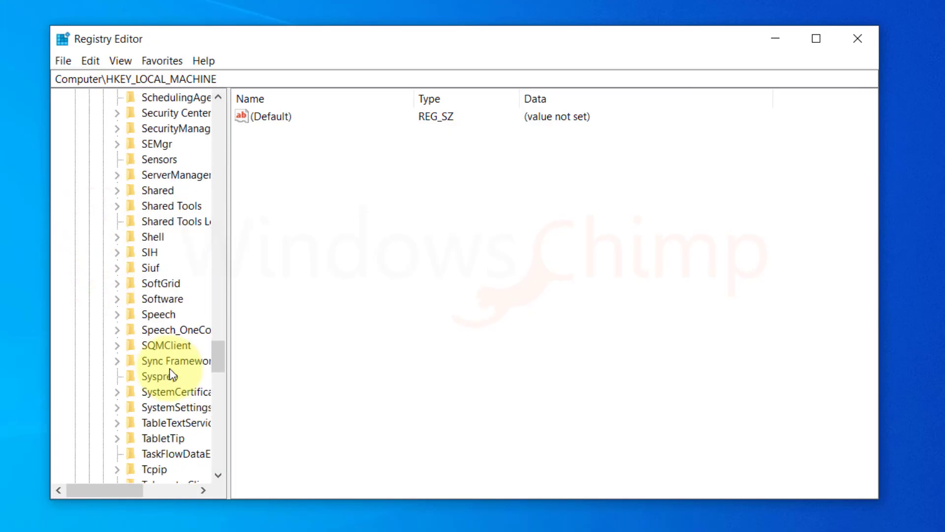
pyautogui.scroll(-10, 169, 375)
pyautogui.click(117, 344)
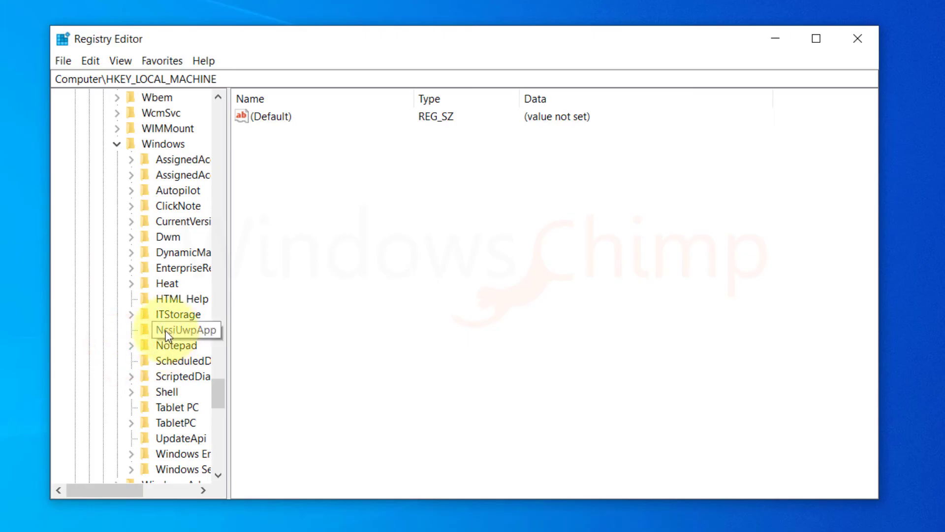
pyautogui.scroll(-1, 167, 296)
pyautogui.click(130, 175)
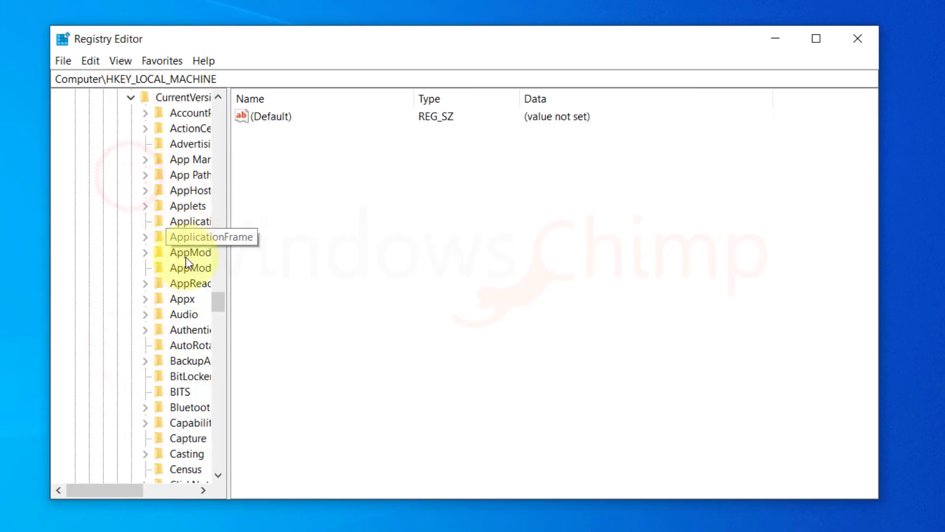
pyautogui.moveTo(227, 386); pyautogui.dragTo(291, 386)
pyautogui.scroll(-20, 186, 344)
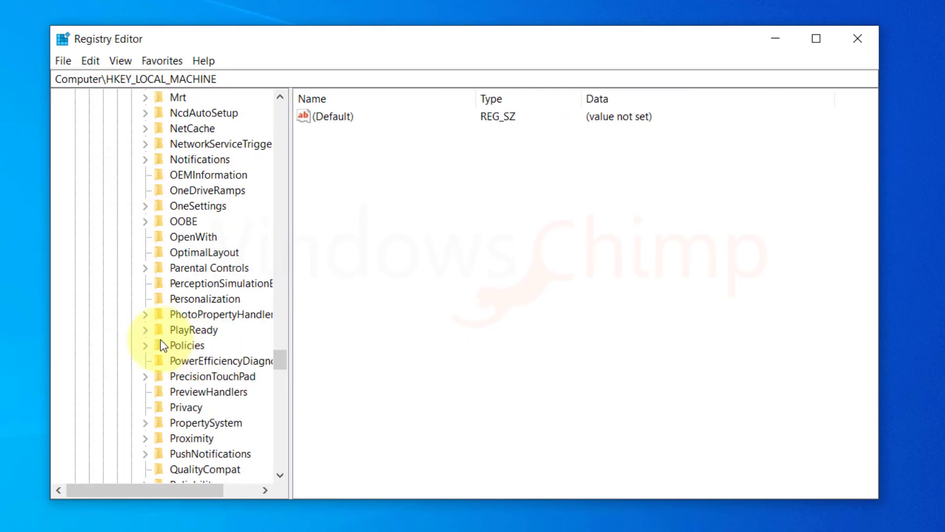
pyautogui.click(146, 345)
pyautogui.scroll(-1, 205, 416)
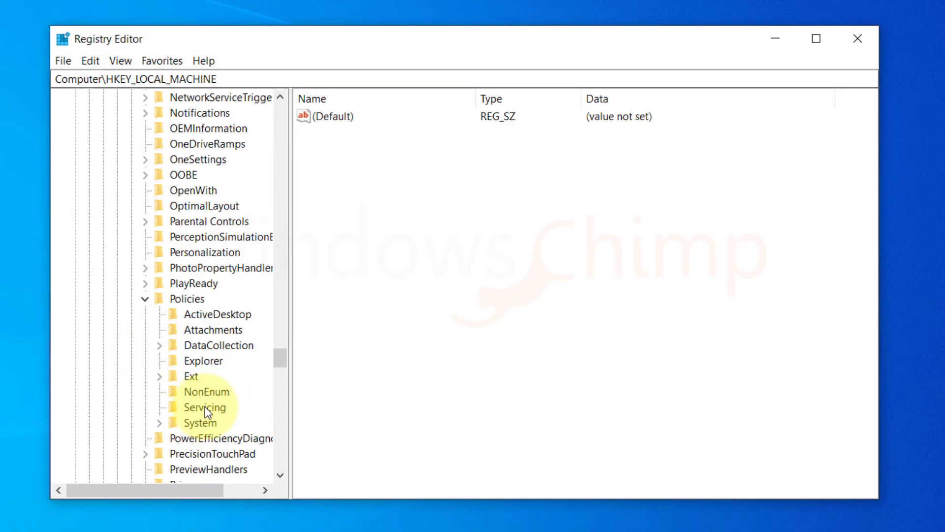
pyautogui.click(199, 422)
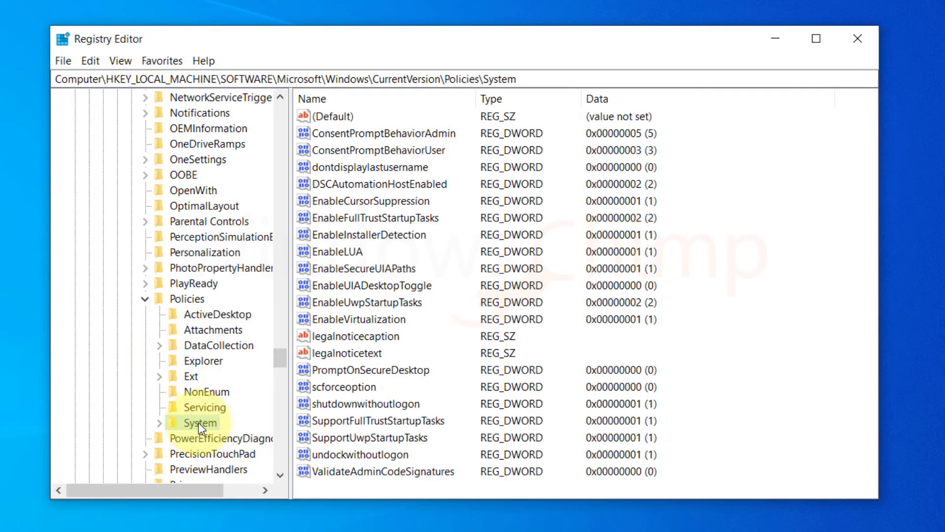
# Change EnableLUA's value data to 0, then bring up the restart prompt for disabling UAC
pyautogui.click(511, 79)
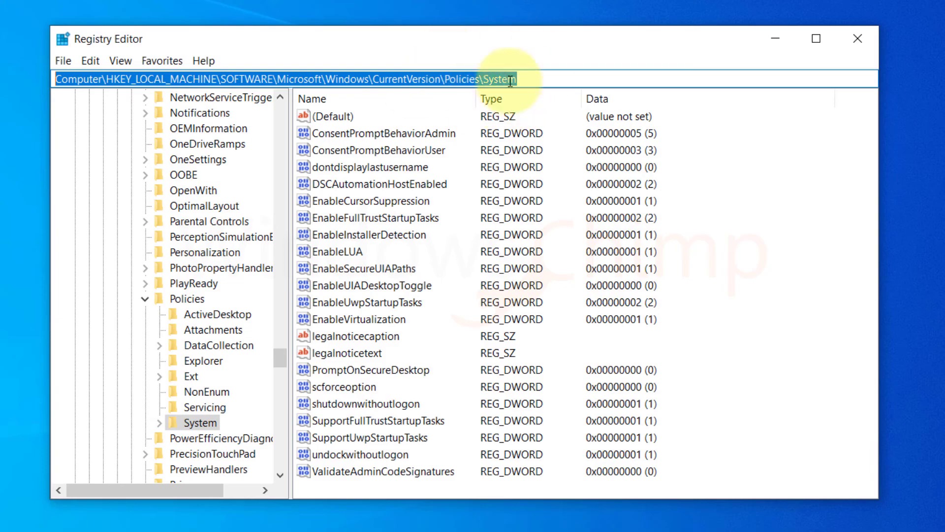
pyautogui.click(326, 255)
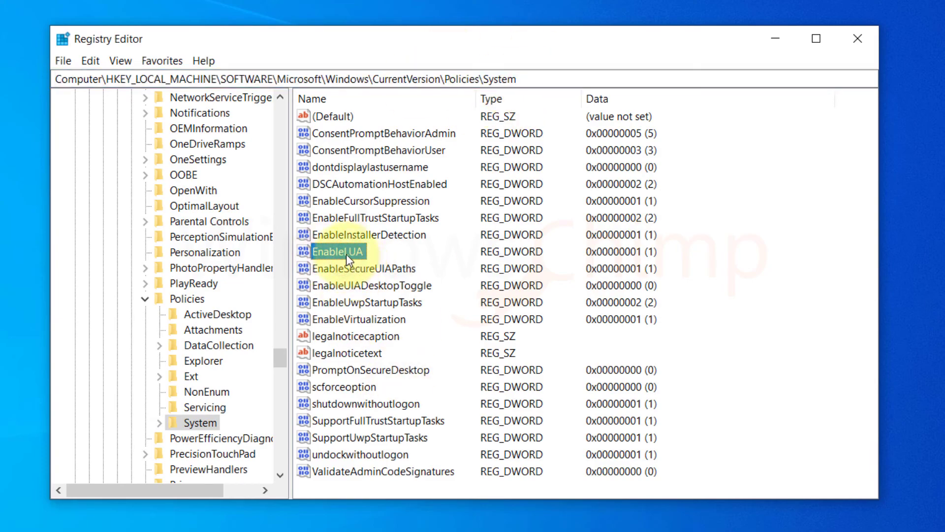
pyautogui.doubleClick(346, 254)
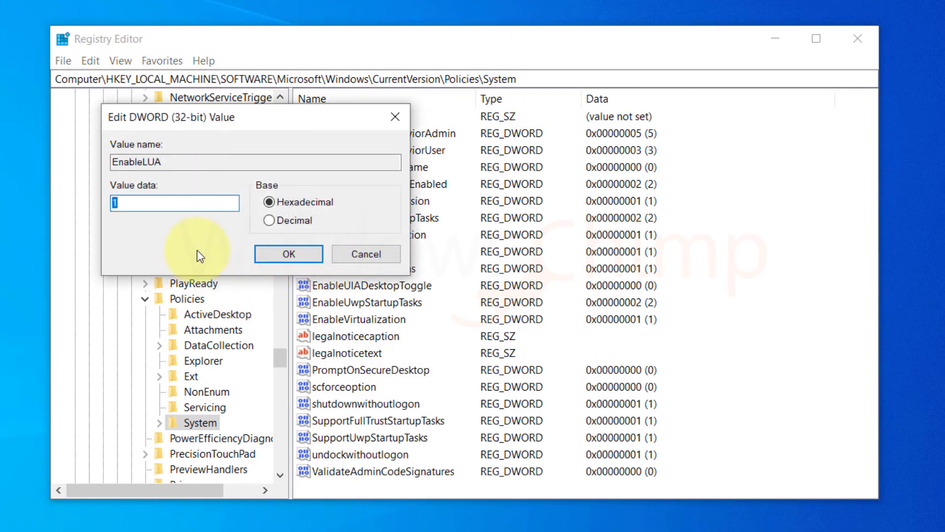
pyautogui.write('0')
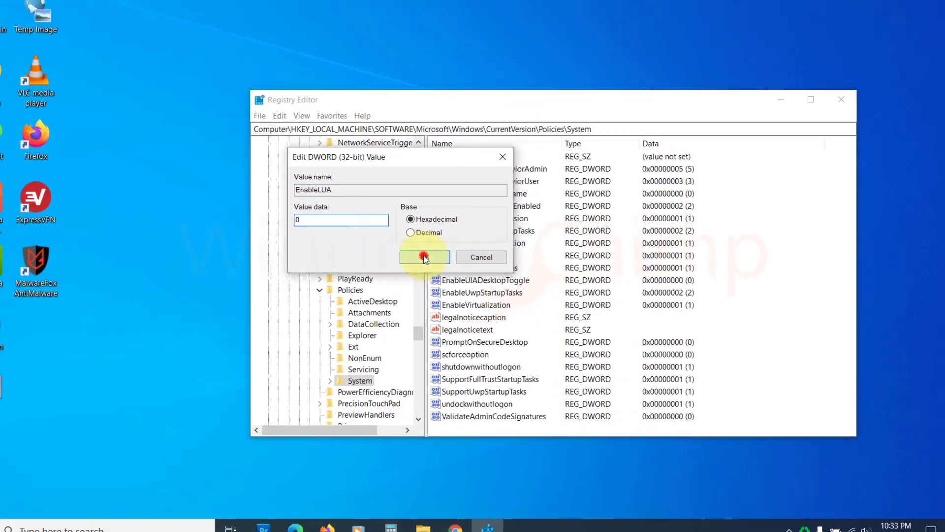
pyautogui.click(310, 255)
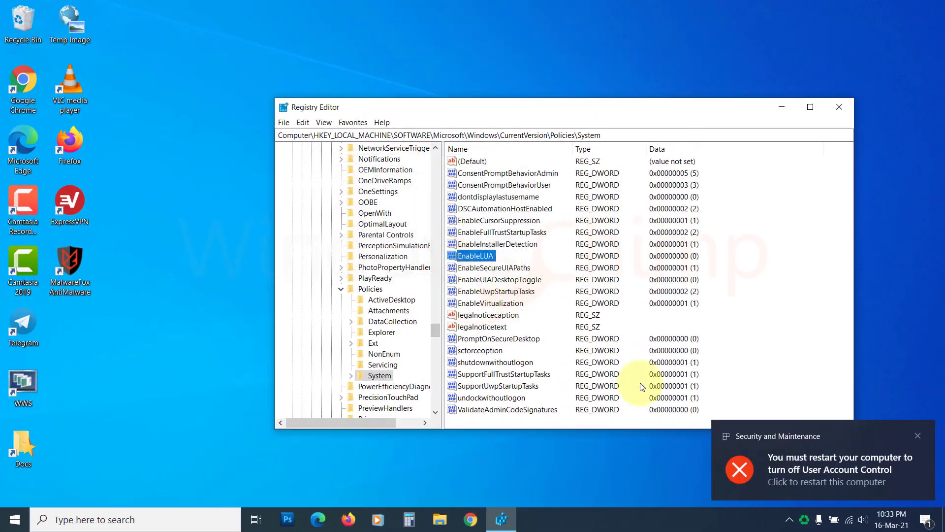
pyautogui.click(828, 470)
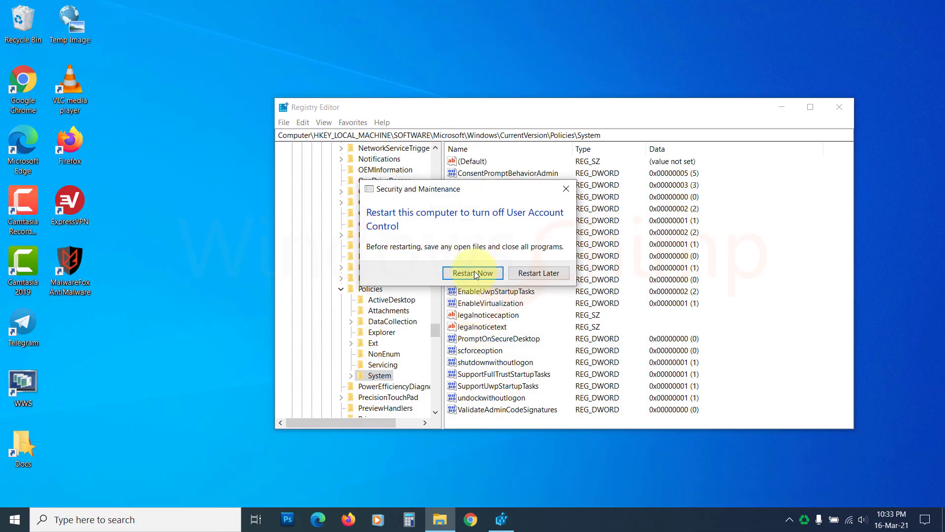
pyautogui.click(482, 256)
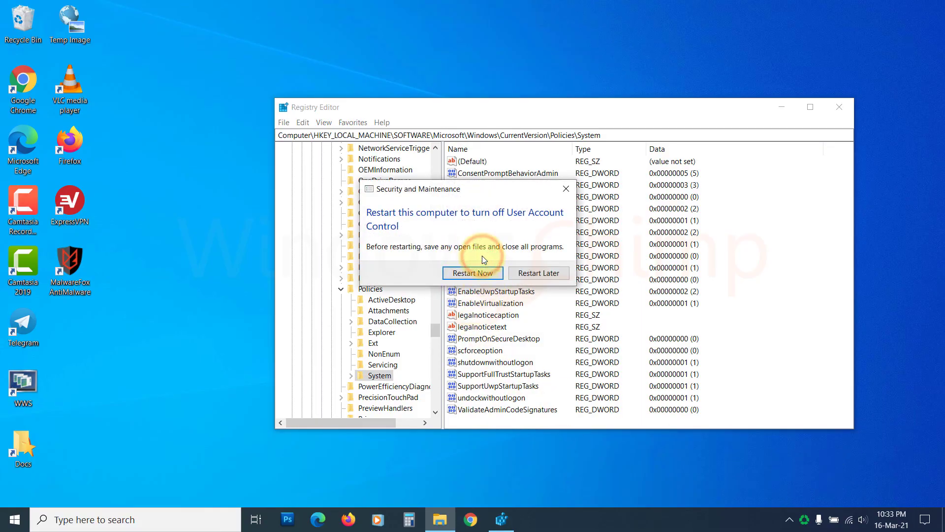